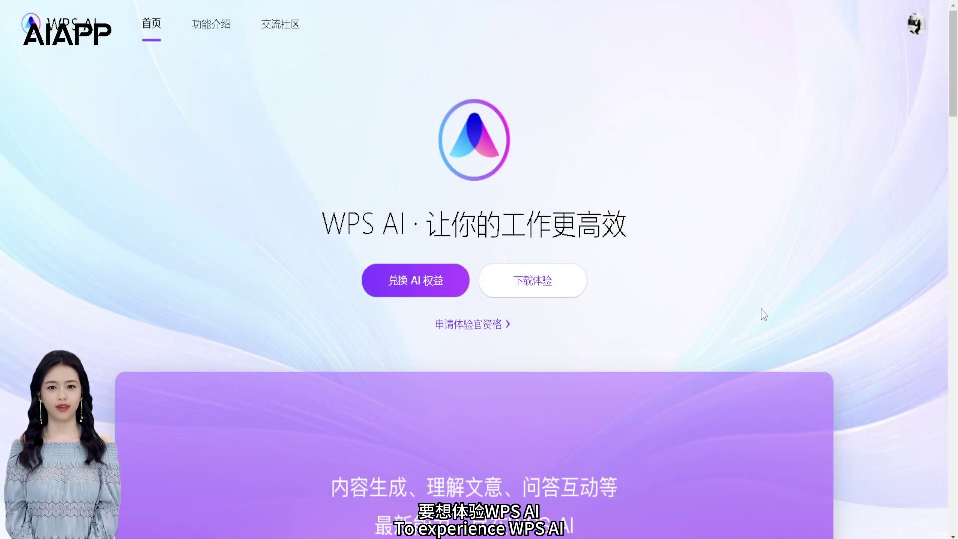
# Review the 申请体验官资格 tester application form, then view and close the 兑换 AI 权益 dialog.
pyautogui.click(480, 329)
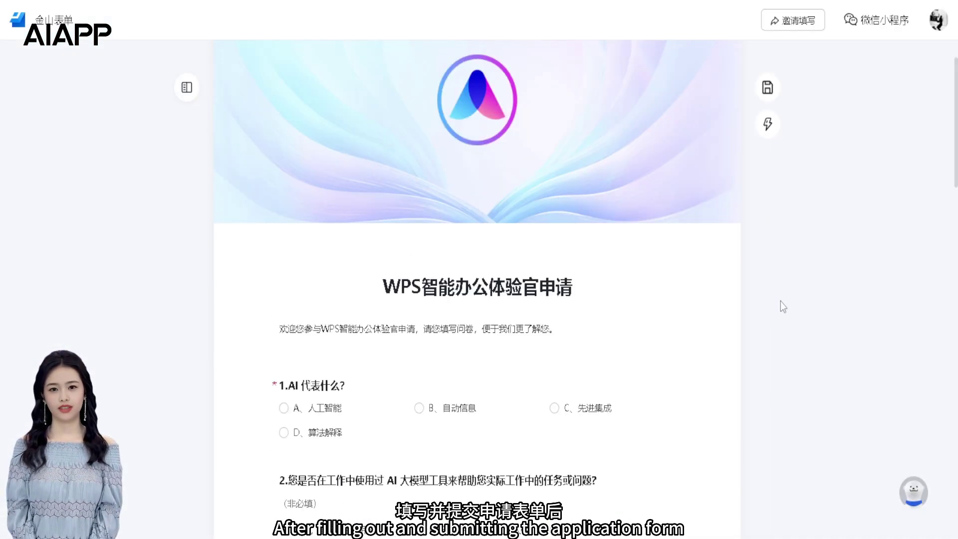
pyautogui.scroll(-3, 781, 301)
pyautogui.scroll(-4, 781, 302)
pyautogui.scroll(-4, 780, 301)
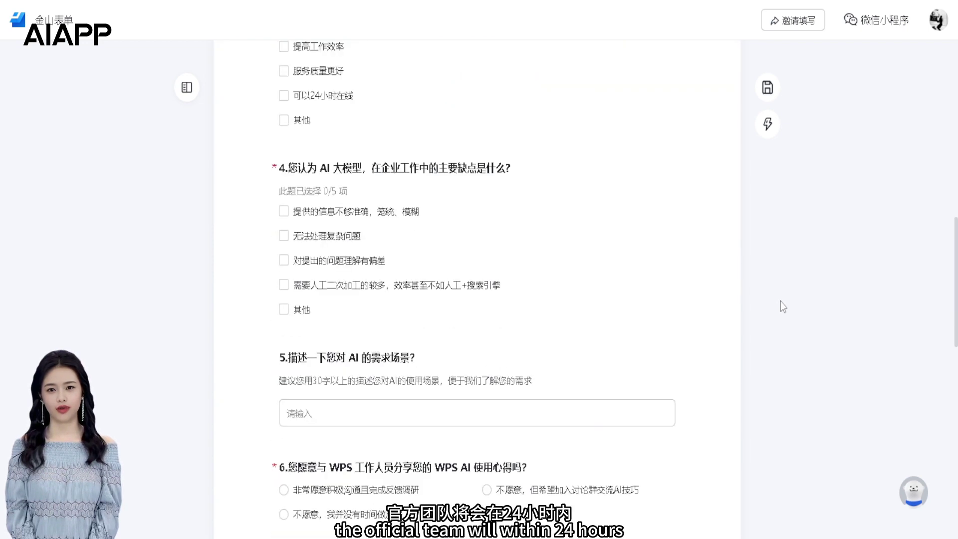
pyautogui.scroll(-6, 780, 301)
pyautogui.scroll(-3, 780, 301)
pyautogui.scroll(-5, 782, 306)
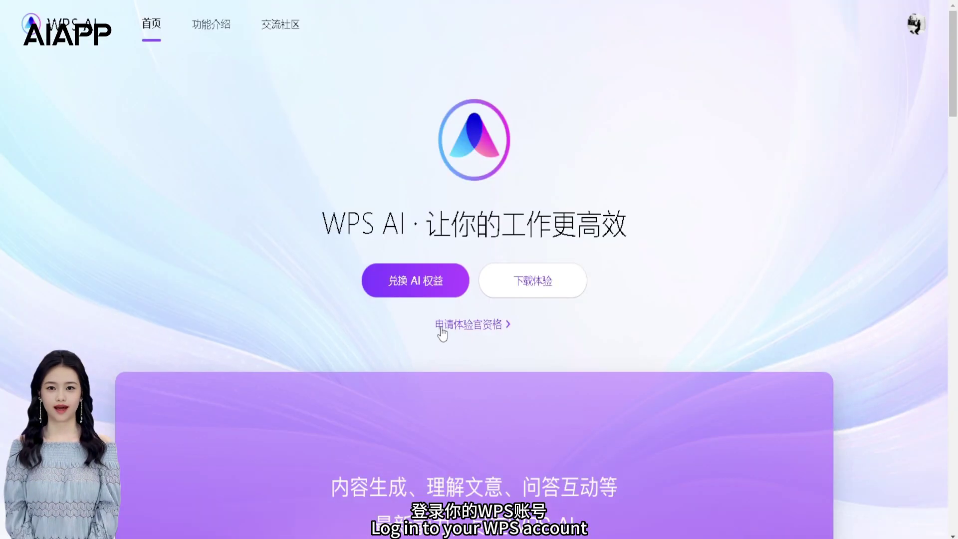
pyautogui.click(433, 285)
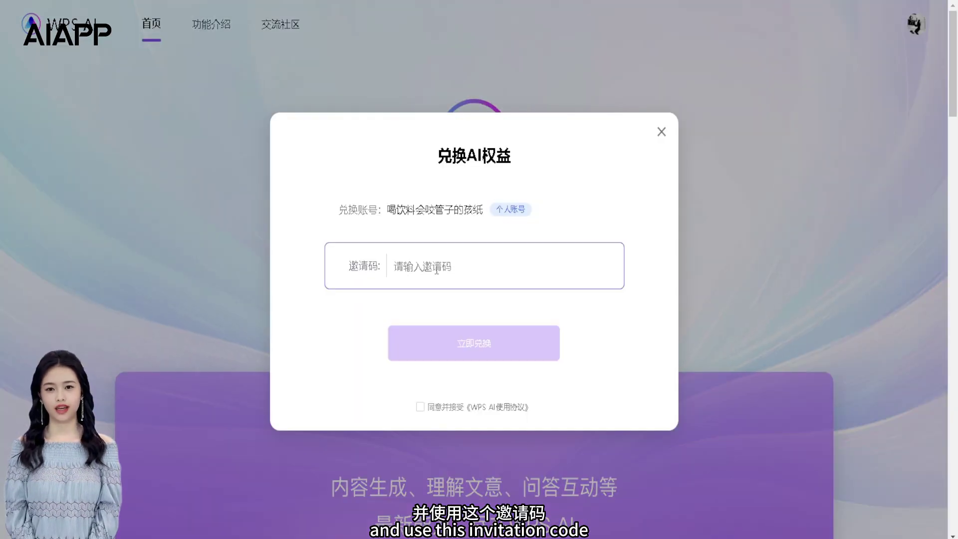
pyautogui.click(656, 138)
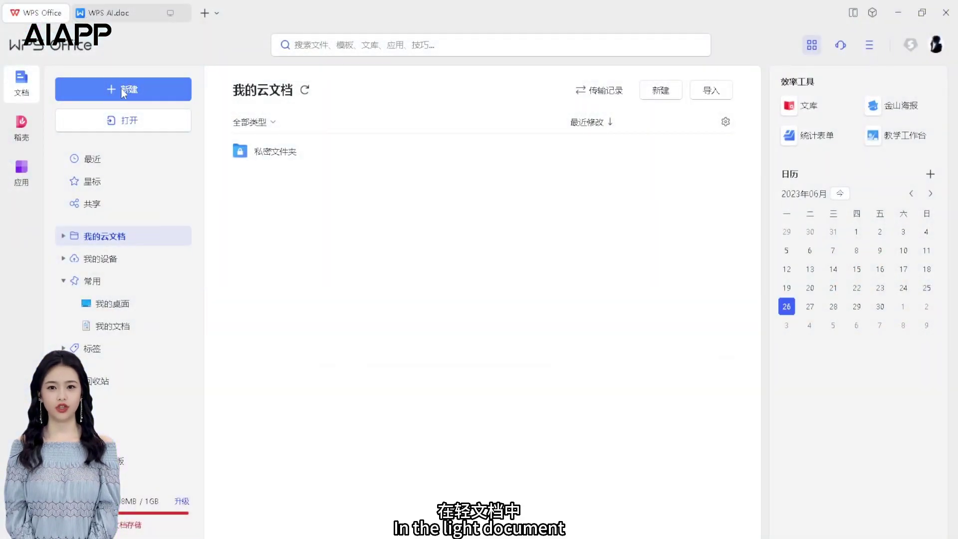
# Create a new 轻文档 lightweight document.
pyautogui.click(131, 93)
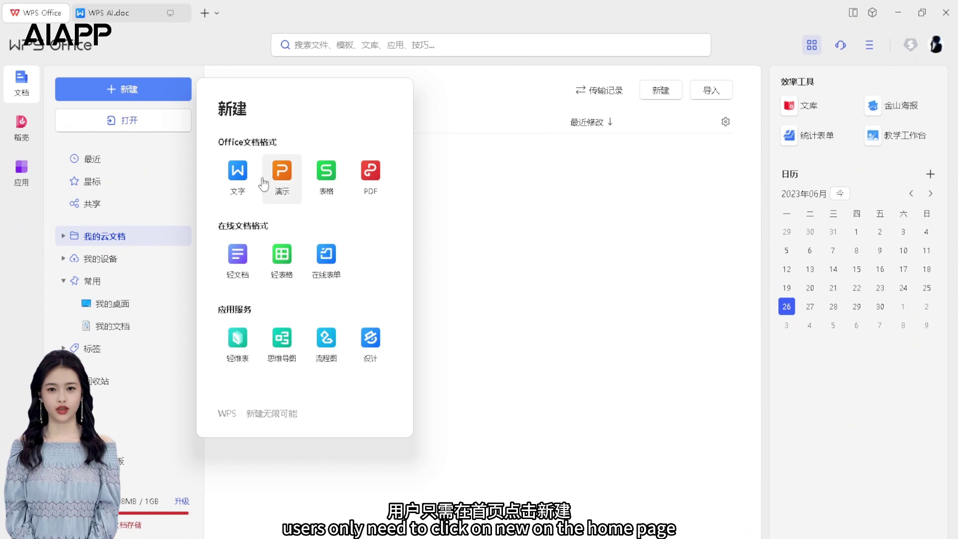
pyautogui.click(240, 269)
pyautogui.click(307, 165)
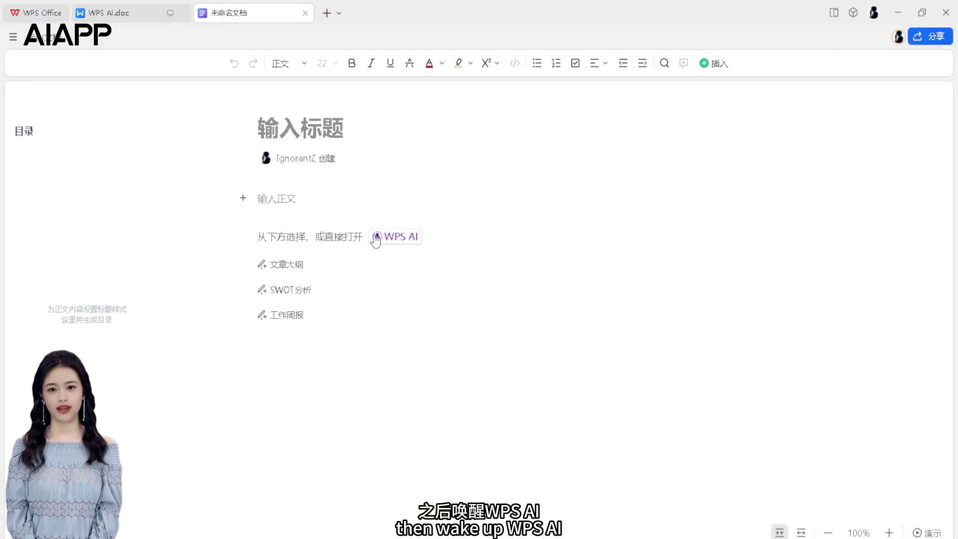
# Generate a WPS AI 文章大纲 article outline on the topic 人工智能应用.
pyautogui.click(393, 237)
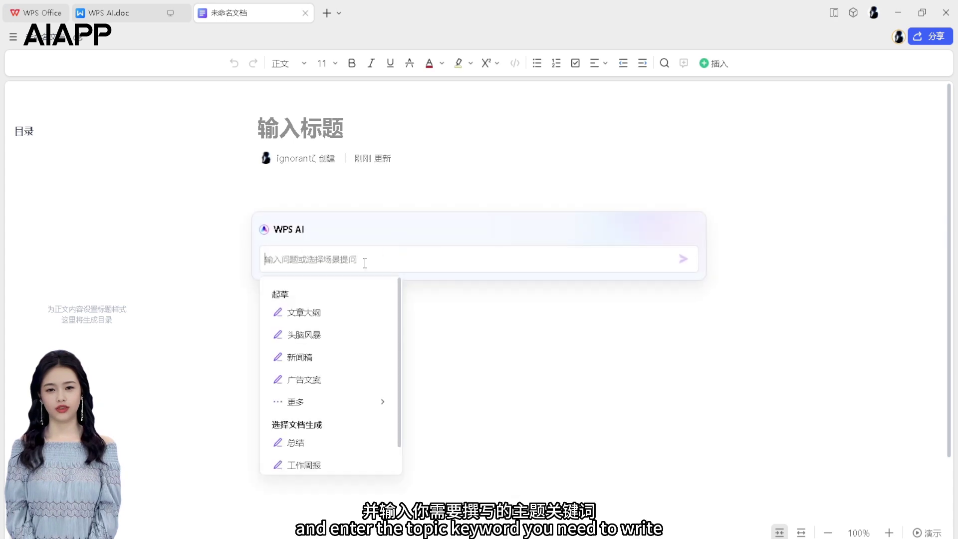
pyautogui.click(330, 310)
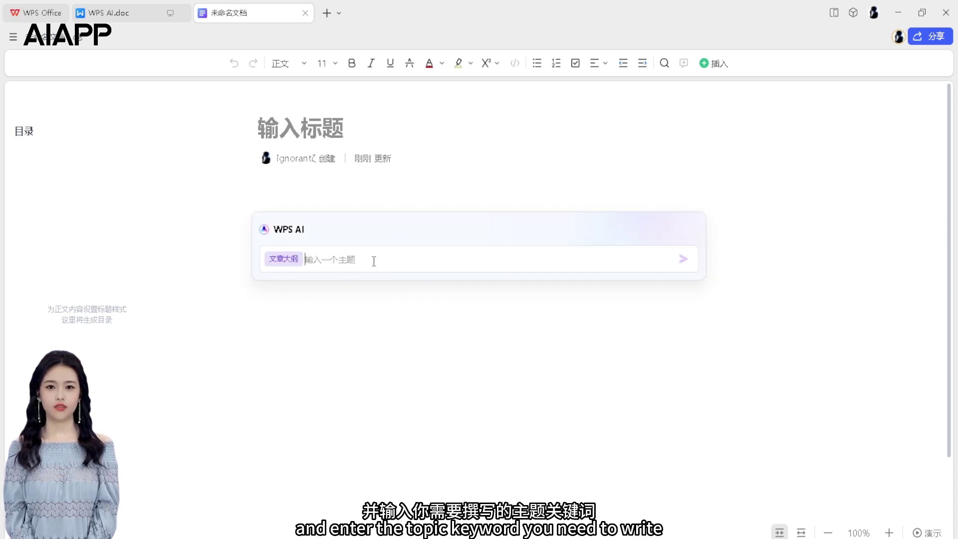
pyautogui.write('人工智能应用')
pyautogui.press('Return')
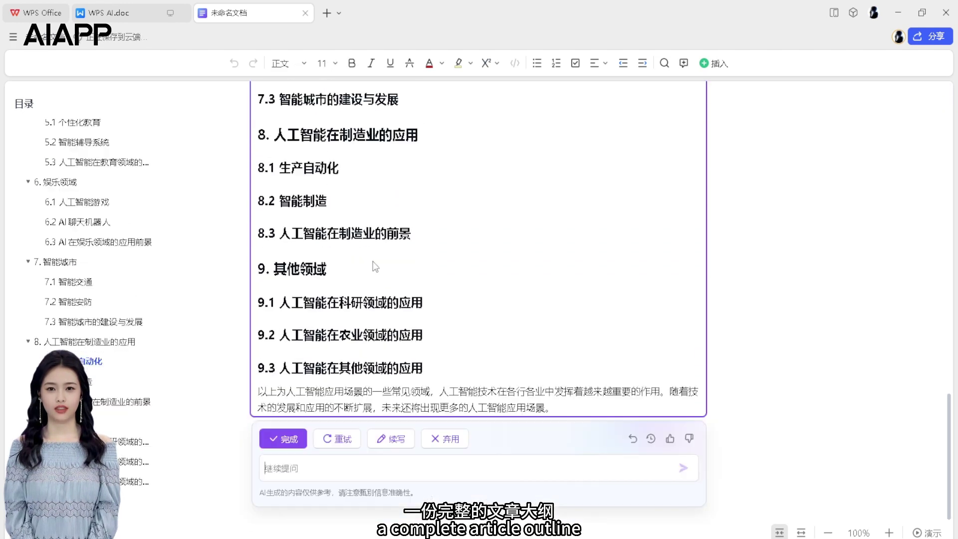
pyautogui.scroll(5, 537, 300)
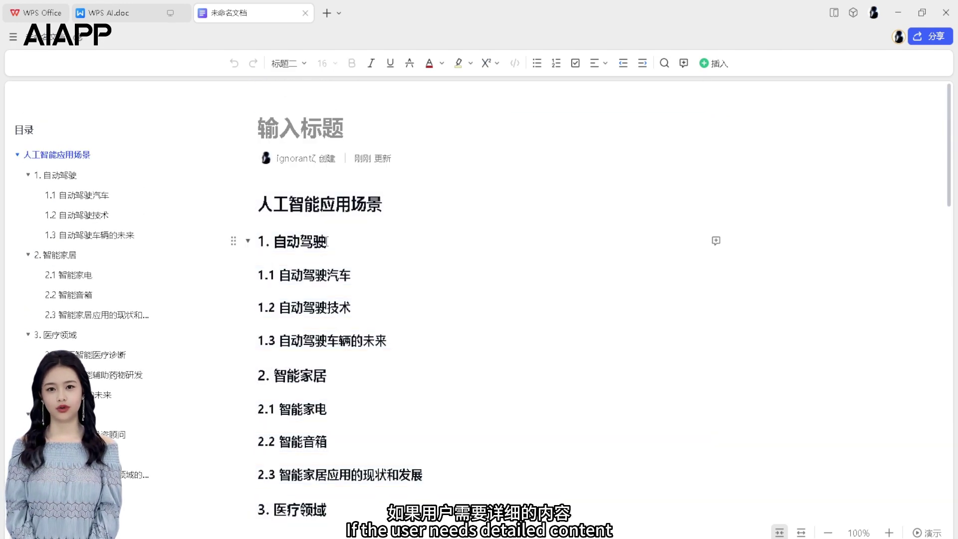
# Collapse the 1. 自动驾驶 section and have WPS AI 续写 continue writing it.
pyautogui.click(248, 242)
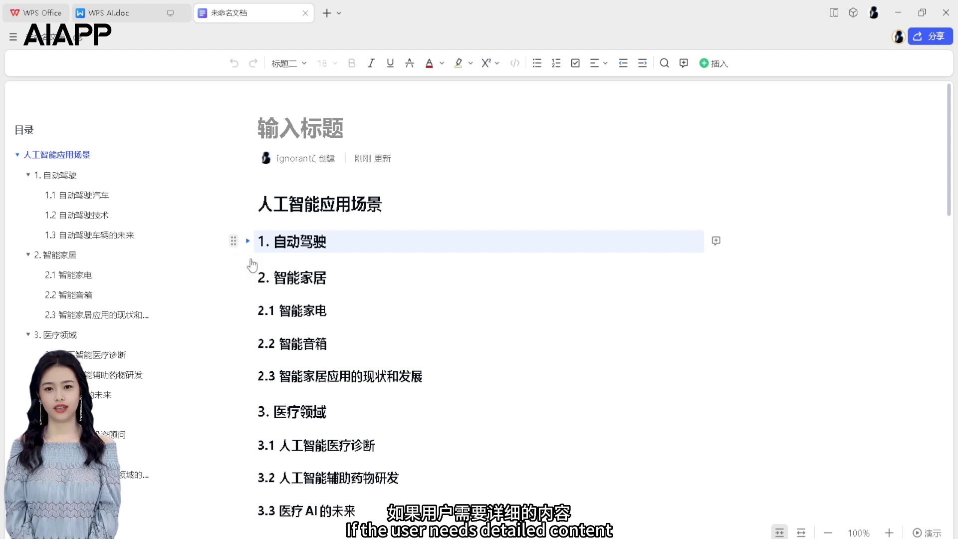
pyautogui.click(234, 241)
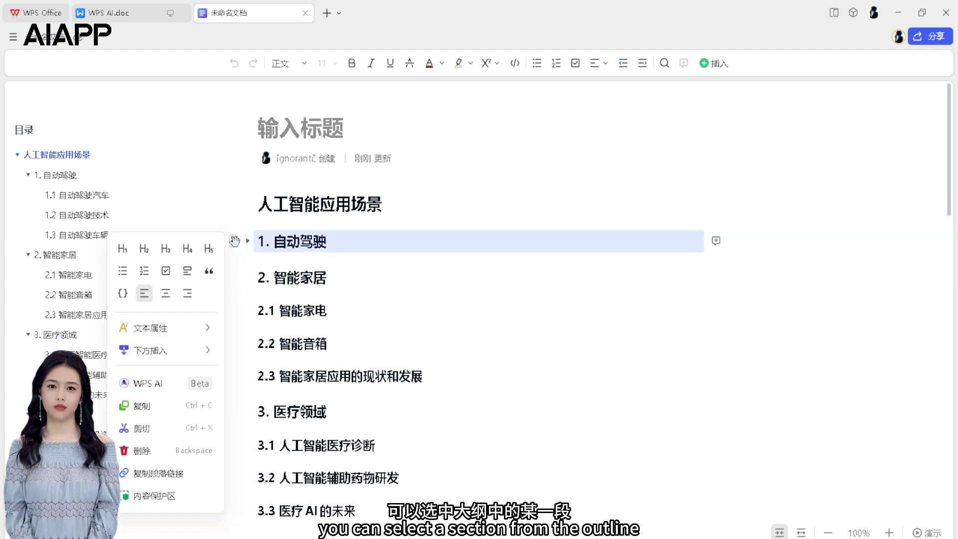
pyautogui.click(175, 382)
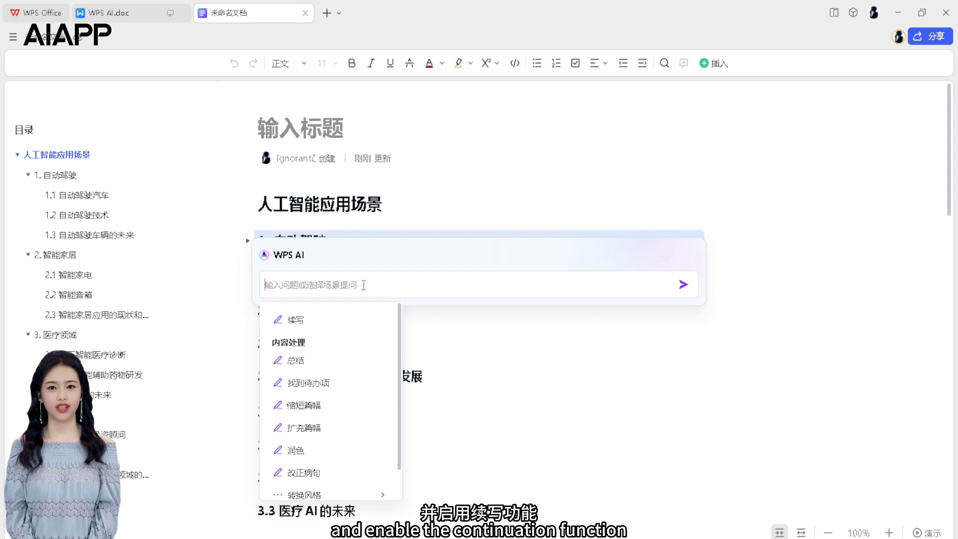
pyautogui.click(323, 320)
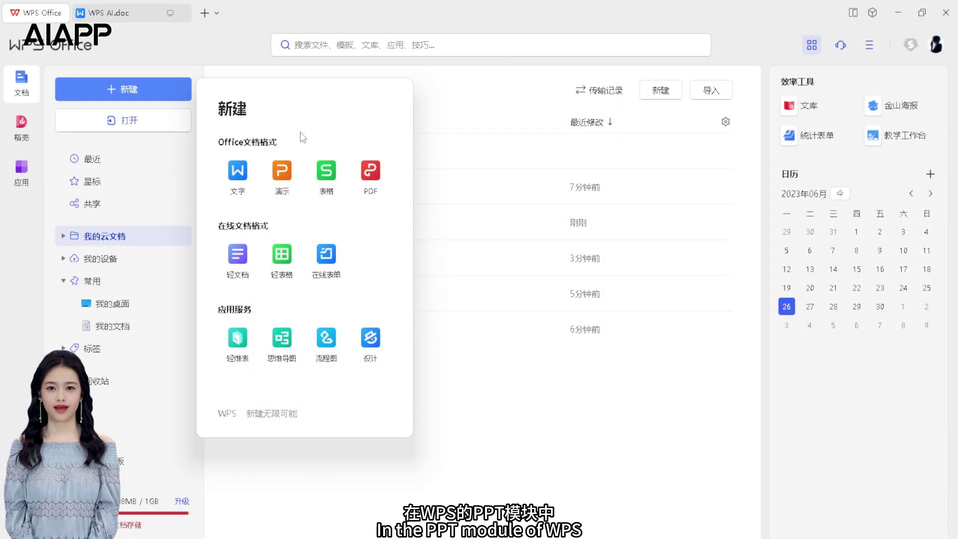
# Create an AI 智能创作 presentation generating full slides on 鉴赏古诗《赠汪伦》.
pyautogui.click(289, 179)
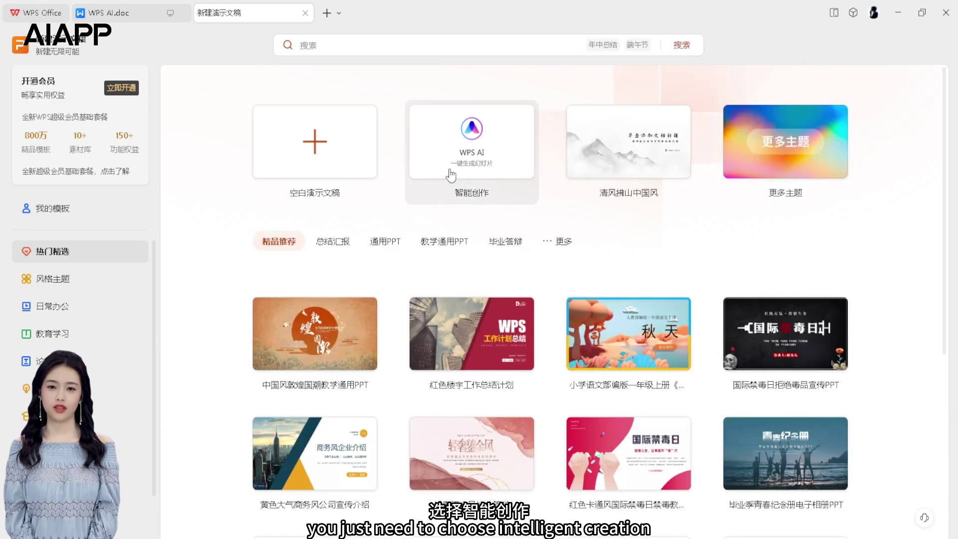
pyautogui.click(474, 168)
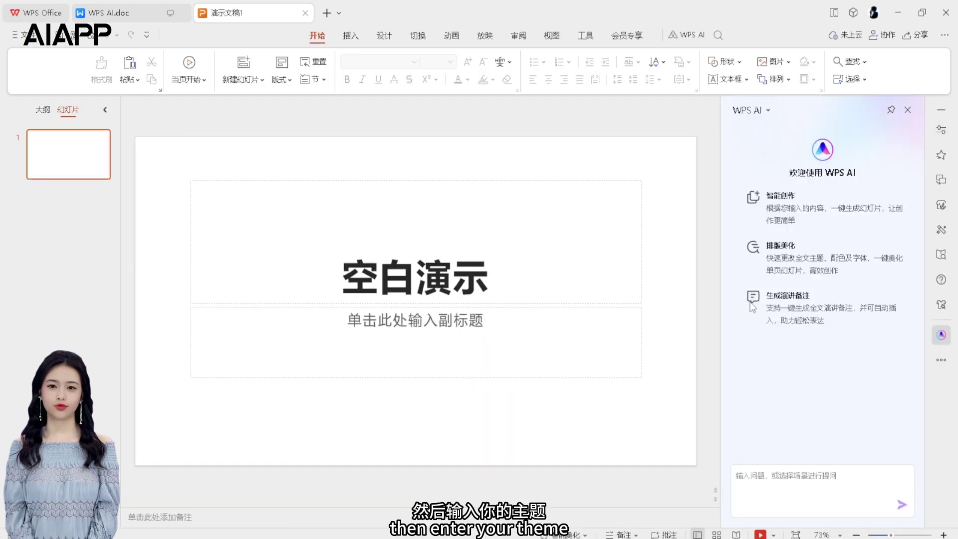
pyautogui.click(781, 195)
pyautogui.write('鉴赏古诗《')
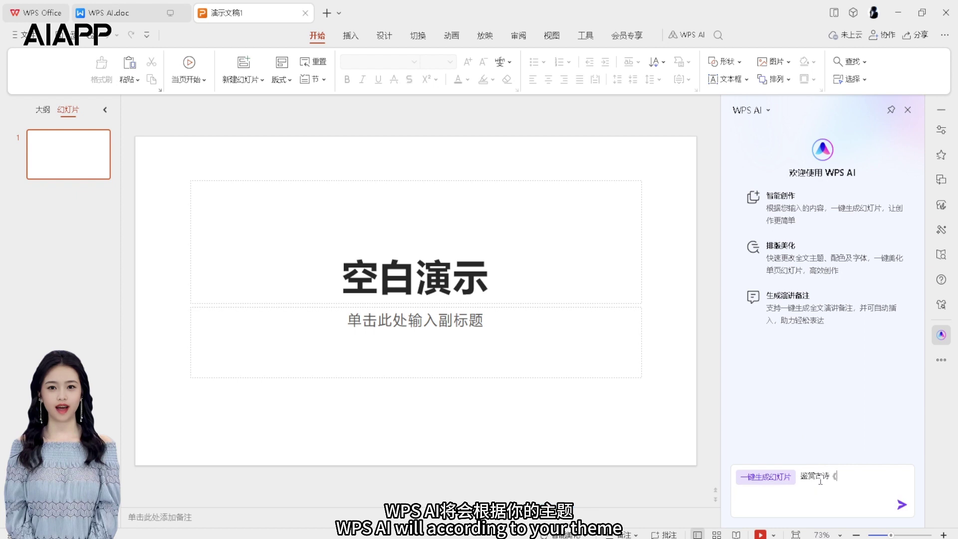
pyautogui.write('赠汪伦》')
pyautogui.press('Return')
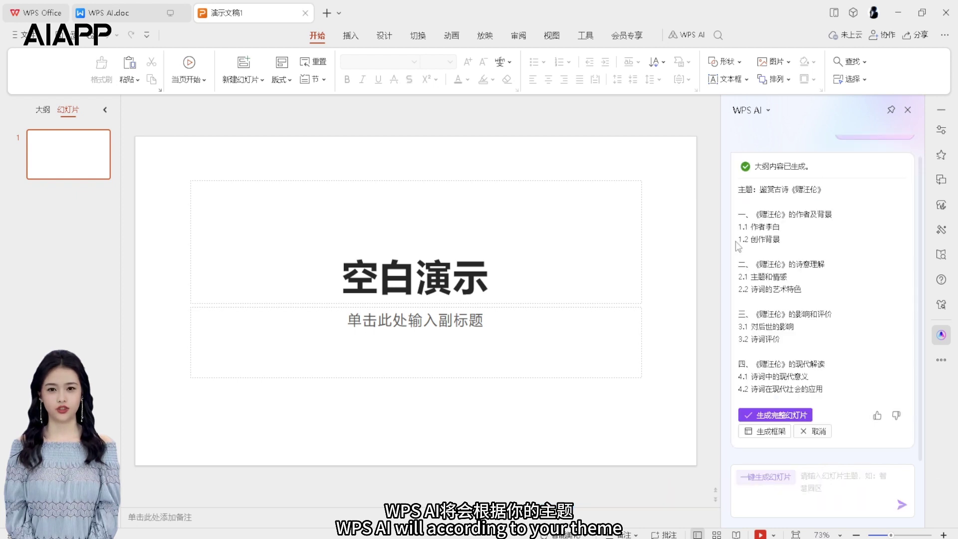
pyautogui.click(774, 414)
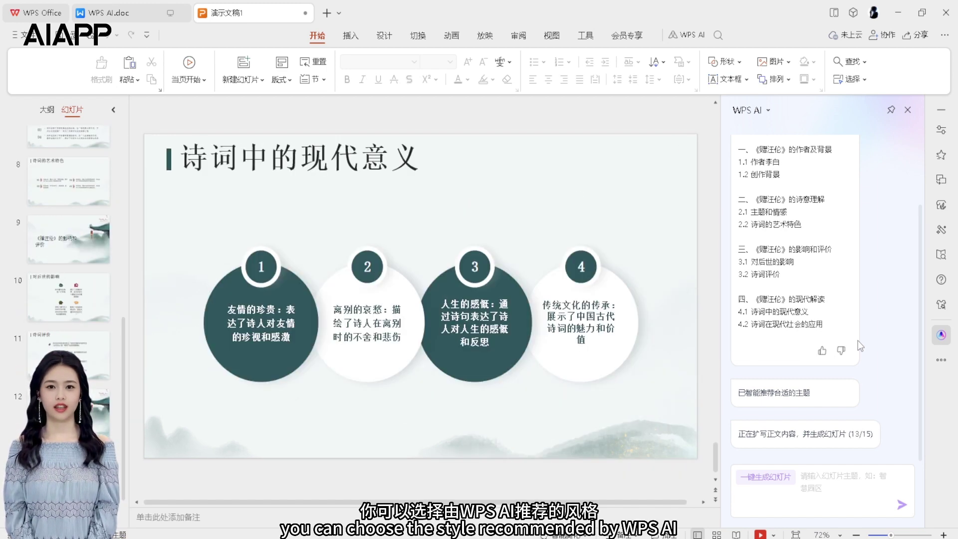
# Apply the bamboo-and-sparrow style to the poem slides.
pyautogui.click(817, 315)
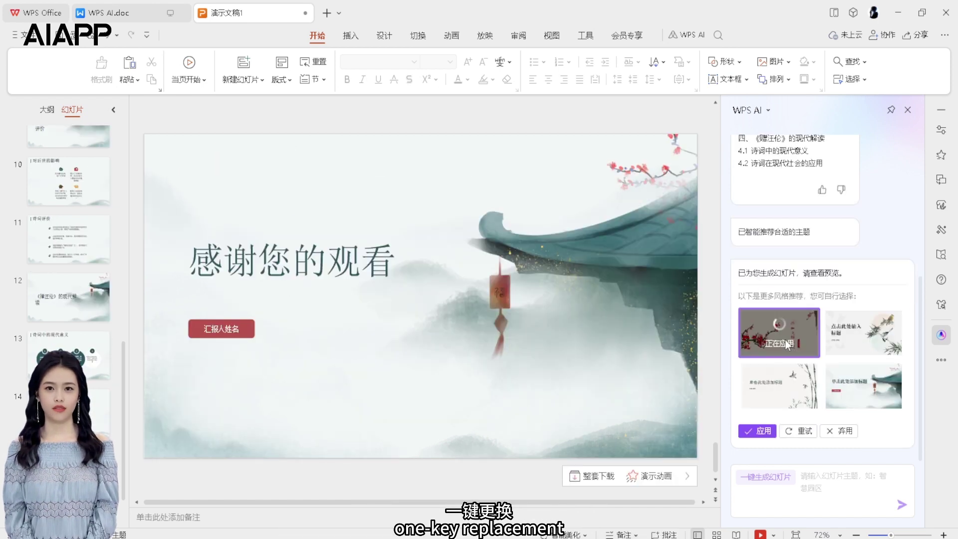
pyautogui.click(863, 332)
pyautogui.click(778, 385)
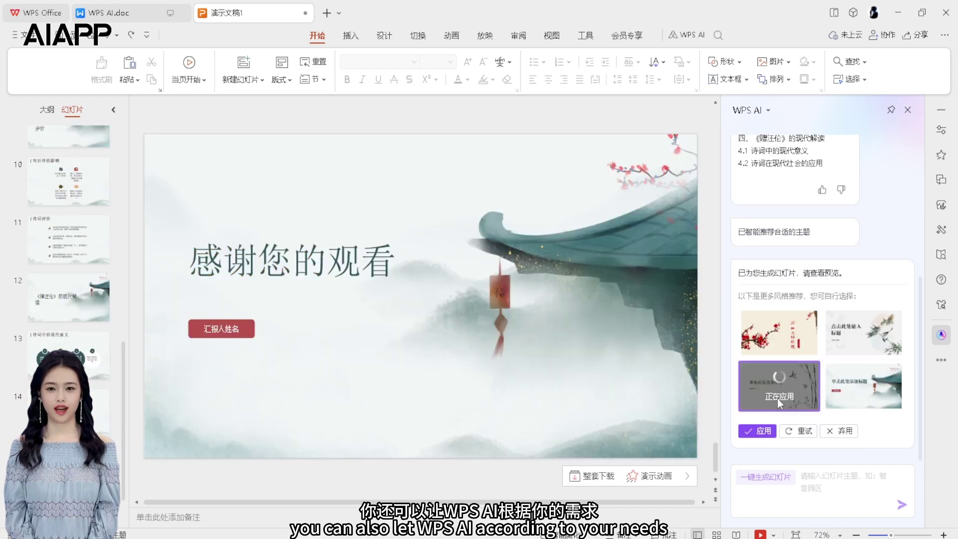
# Ask WPS AI for a matching font scheme and apply 汉仪文黑-85简.
pyautogui.click(818, 481)
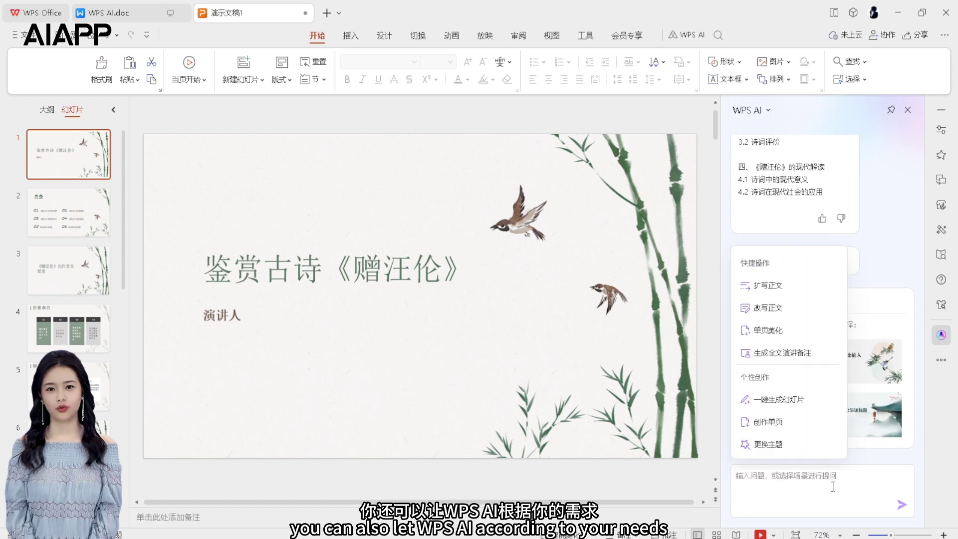
pyautogui.write('帮我选择适合这fge')
pyautogui.write('风格的字体')
pyautogui.press('Return')
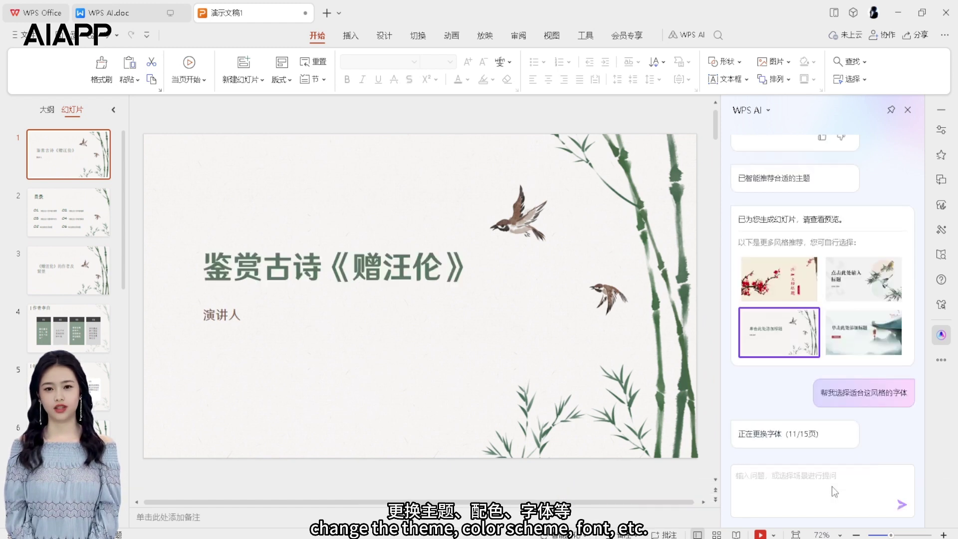
pyautogui.click(869, 364)
pyautogui.click(761, 417)
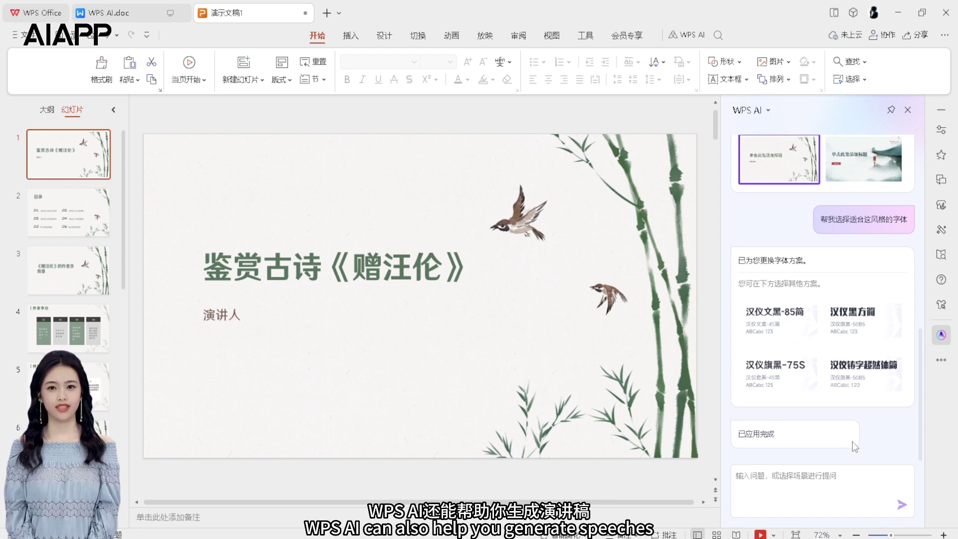
# Ask WPS AI to write a speech script: 帮我写一份演讲稿.
pyautogui.click(842, 491)
pyautogui.write('帮我写一份演讲稿')
pyautogui.press('Return')
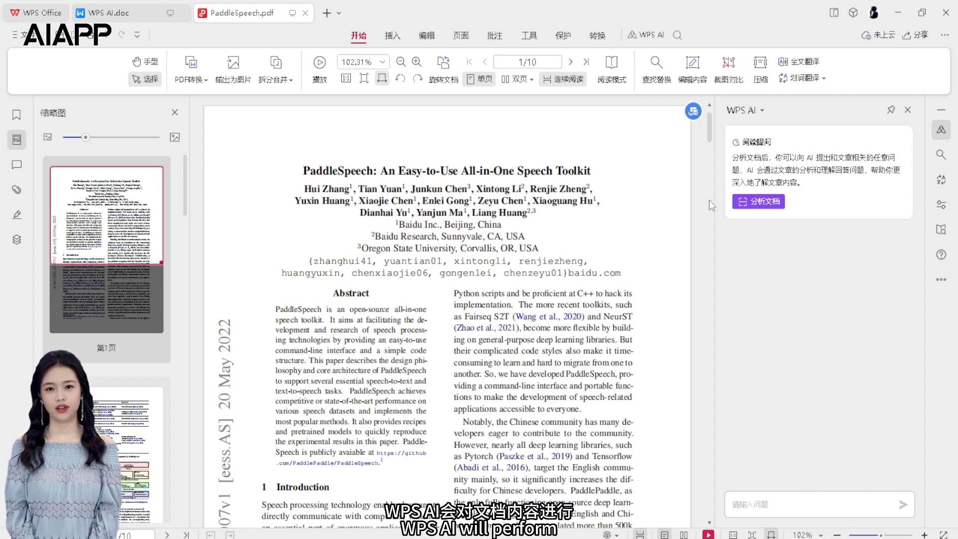
# Have WPS AI analyse PaddleSpeech.pdf and answer 什么是Sentencepiece?
pyautogui.click(762, 204)
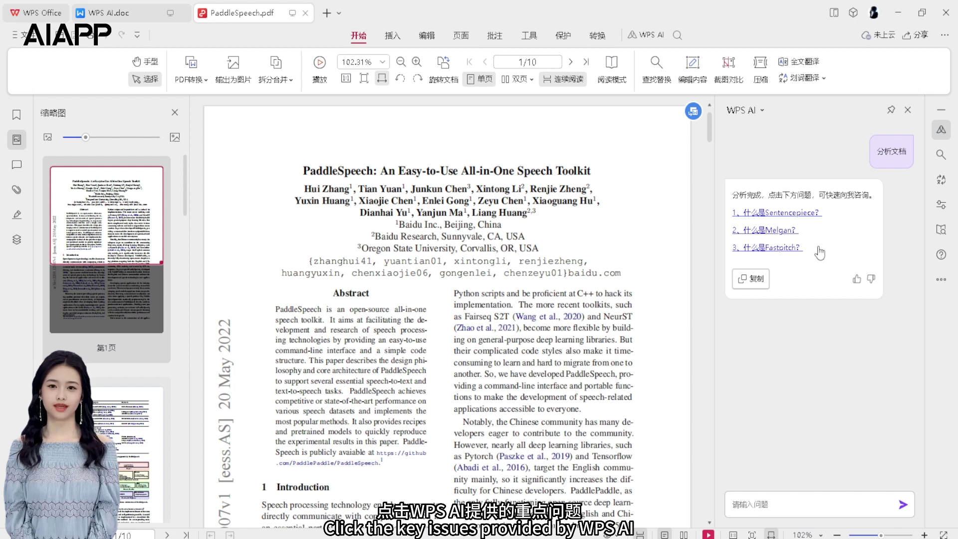
pyautogui.click(801, 213)
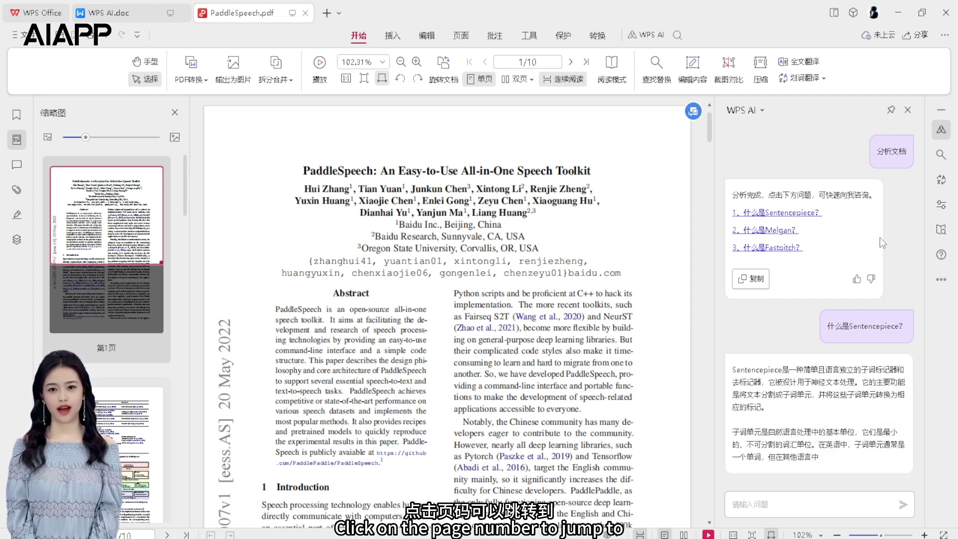
# Jump to cited pages 6 and then 8 of PaddleSpeech.pdf.
pyautogui.click(776, 429)
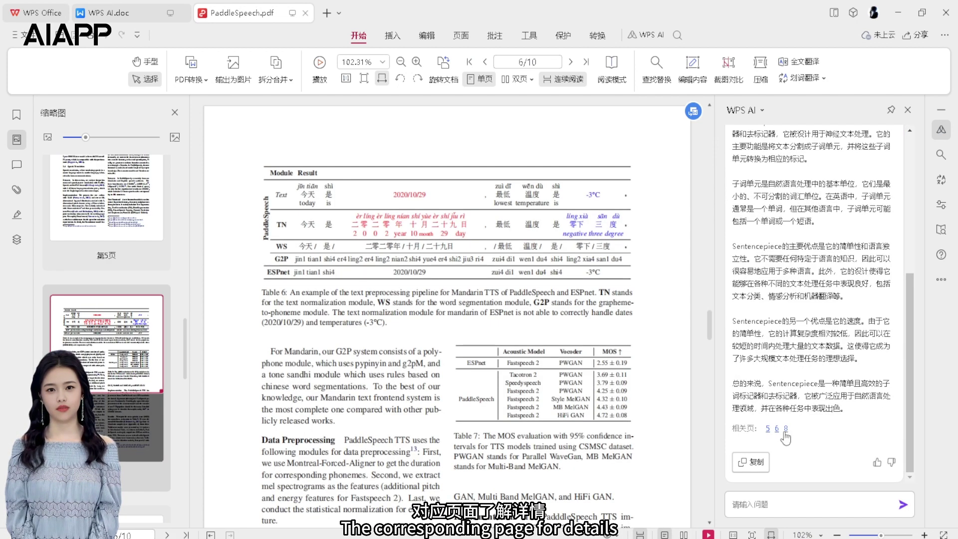
pyautogui.click(785, 429)
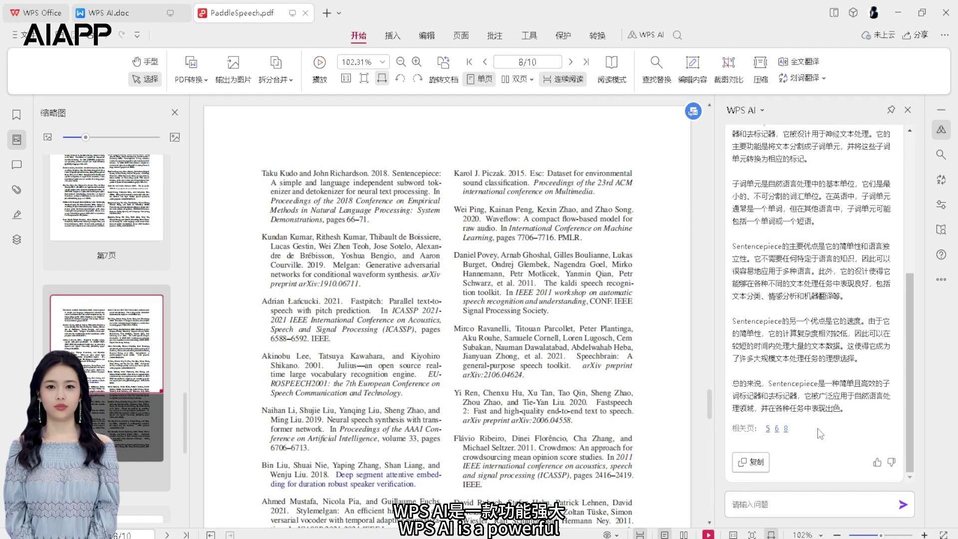